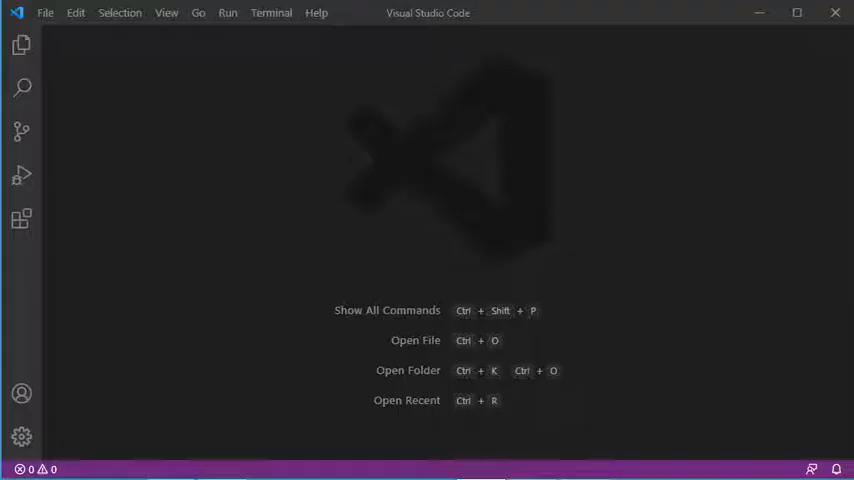
Step: Show the Explorer sidebar, which reports no folder is opened yet
{"action": "left_click", "coordinate": [21, 45]}
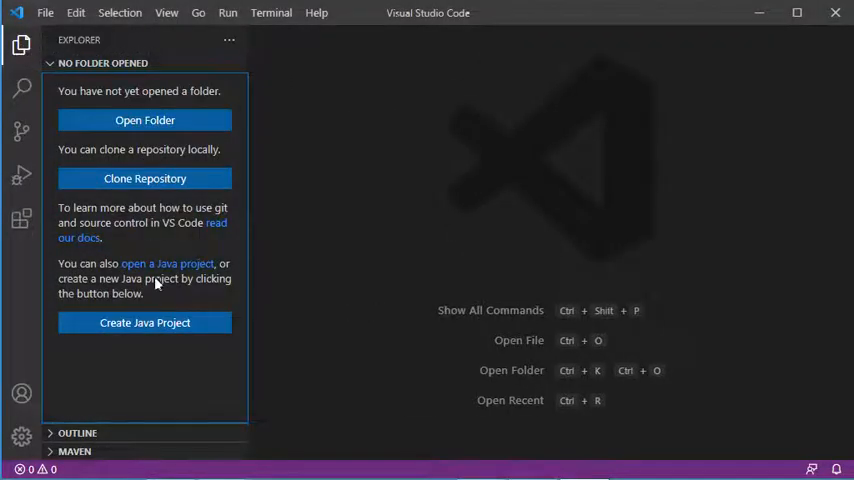
Step: Start a no-build-tools Java project located in MyJavaProjects on the Desktop
{"action": "left_click", "coordinate": [145, 322]}
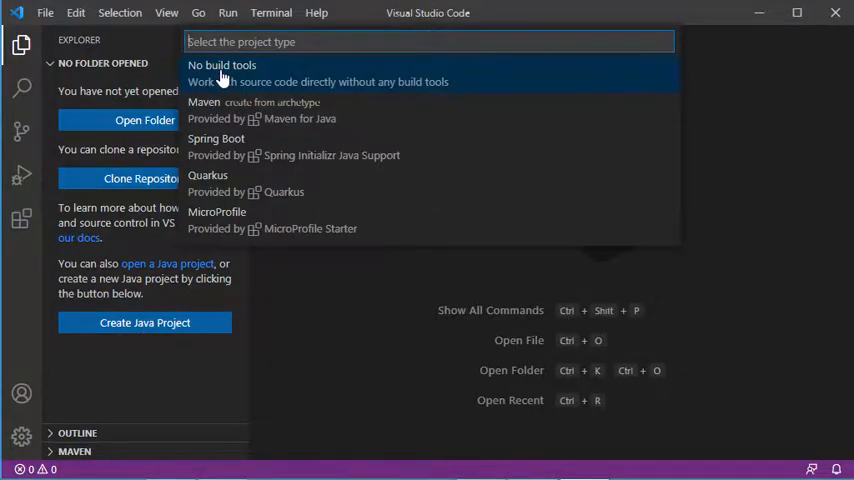
{"action": "left_click", "coordinate": [222, 72]}
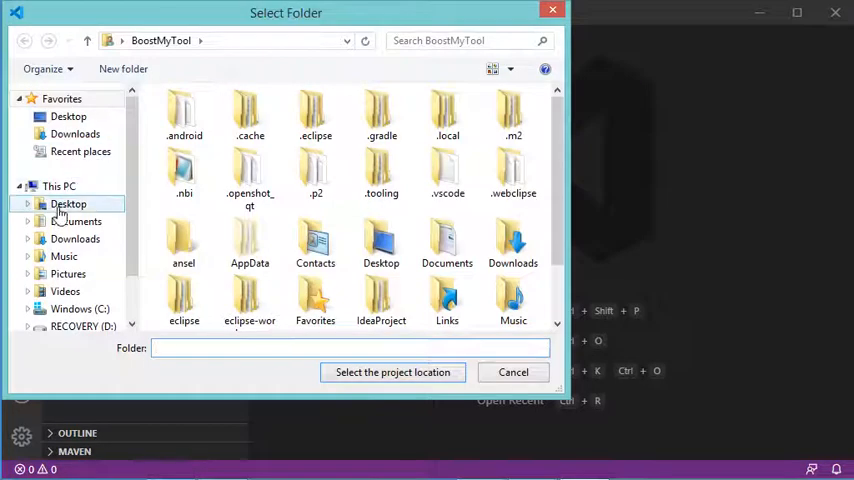
{"action": "left_click", "coordinate": [67, 204]}
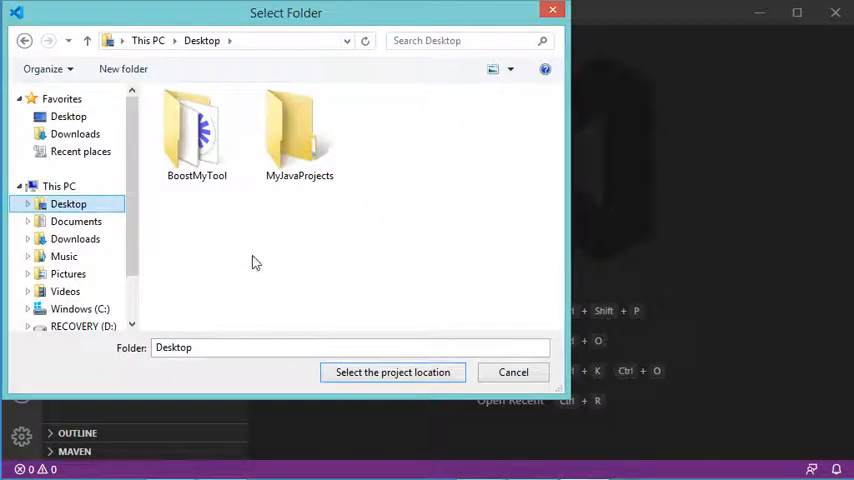
{"action": "left_click", "coordinate": [292, 135]}
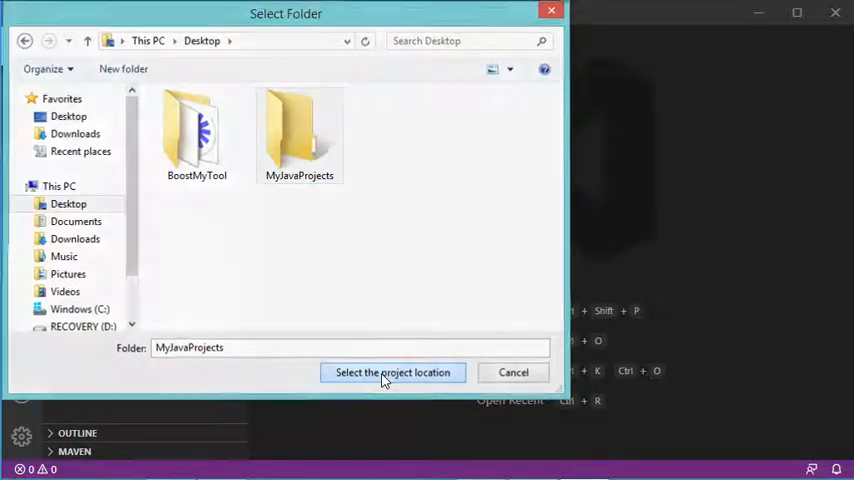
{"action": "left_click", "coordinate": [385, 378]}
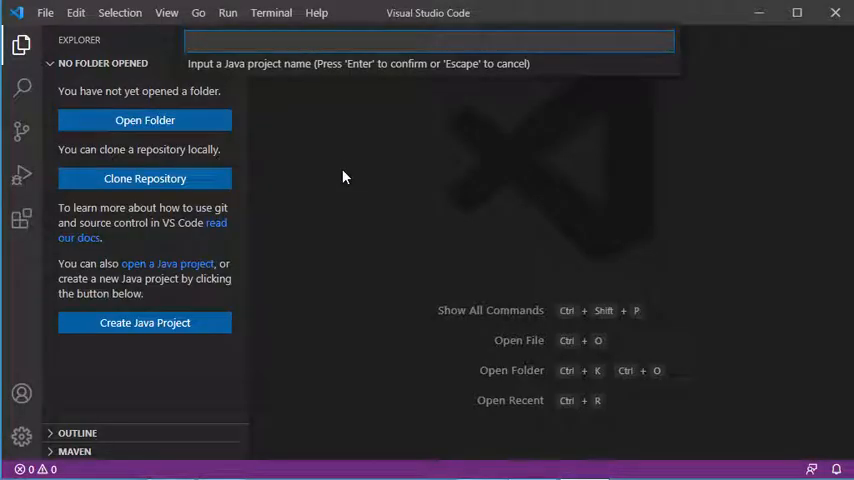
{"action": "type", "text": "HelloV"}
{"action": "type", "text": "S"}
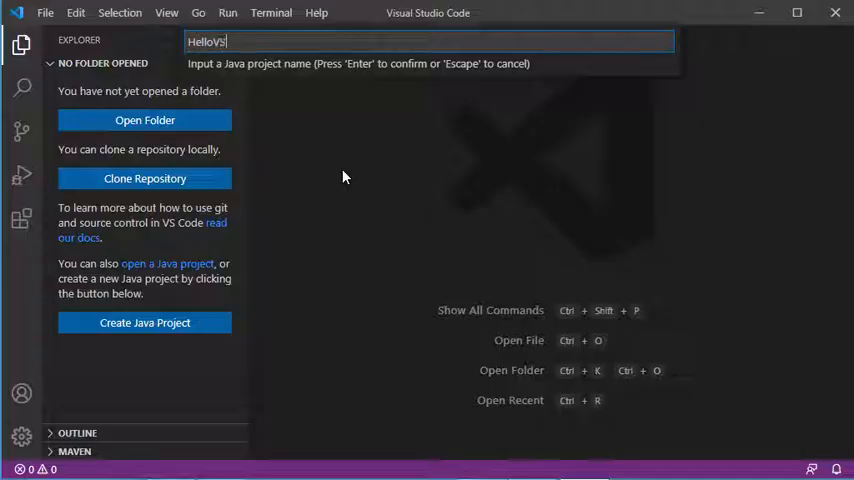
{"action": "type", "text": "Code"}
Step: Name the project HelloVSCode and expand its src folder to reveal App.java
{"action": "key", "text": "Return"}
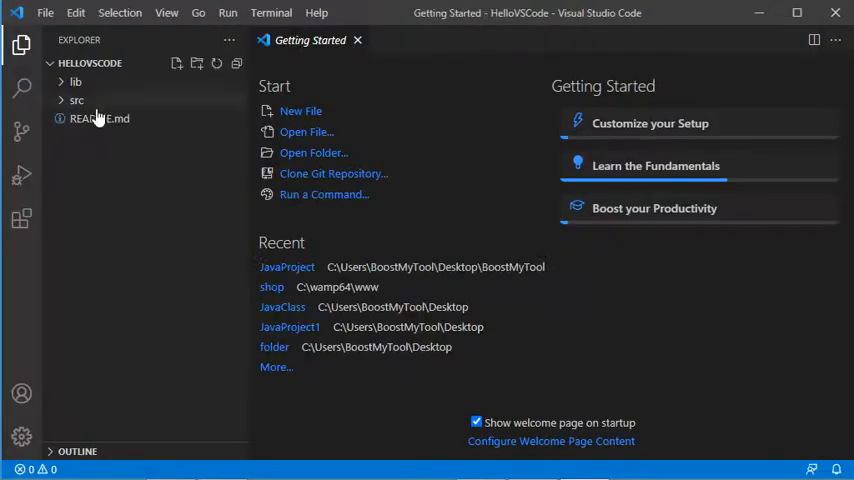
{"action": "left_click", "coordinate": [70, 100]}
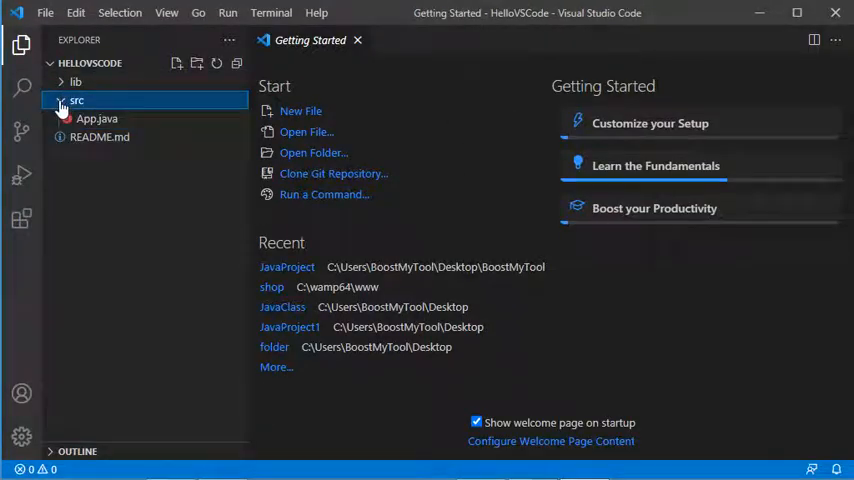
Step: Open App.java, close the Java Tools welcome page, and select all its default code
{"action": "left_click", "coordinate": [96, 118]}
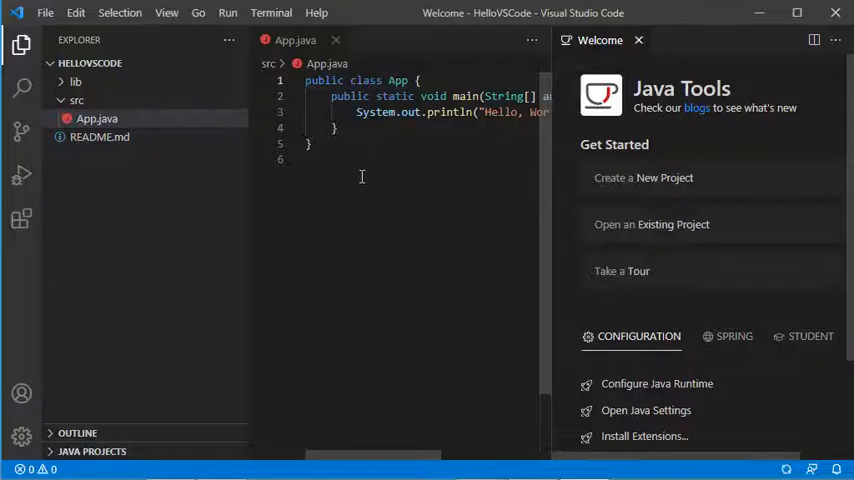
{"action": "left_click", "coordinate": [638, 40]}
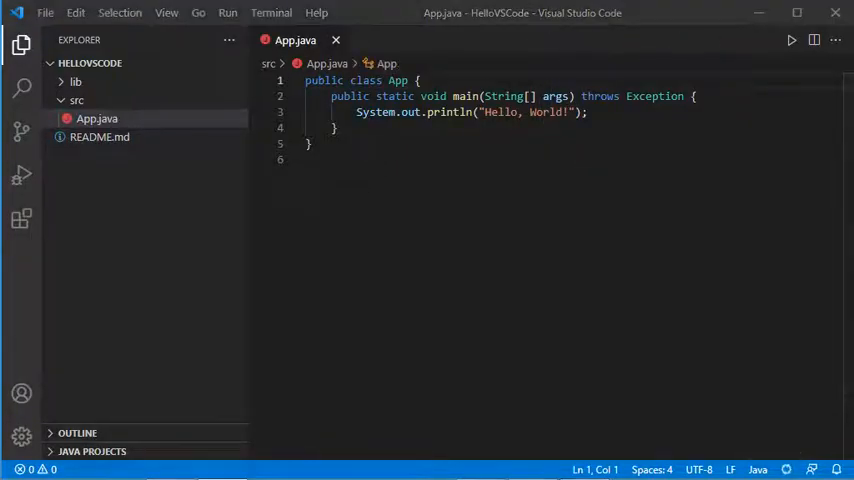
{"action": "left_click", "coordinate": [566, 184]}
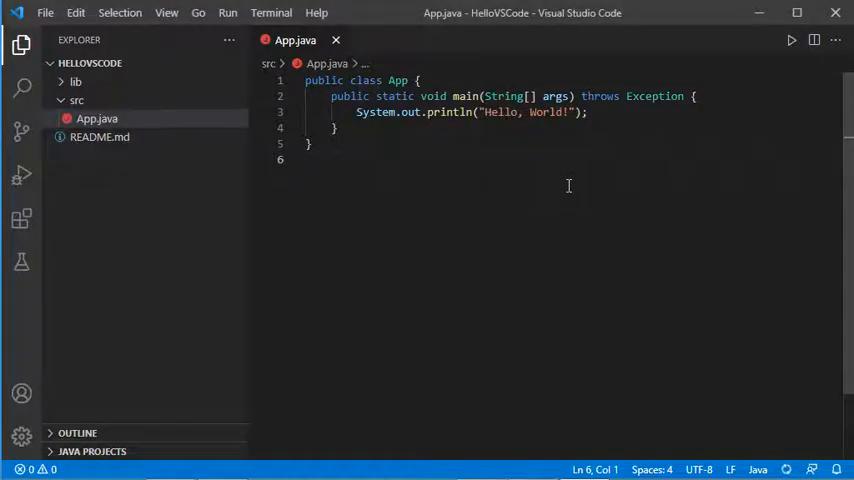
{"action": "key", "text": "ctrl+a"}
Step: Paste the JDBC code, review DB_URL, USERNAME, PASSWORD and the INSERT into users, and save
{"action": "key", "text": "ctrl+v"}
{"action": "scroll", "coordinate": [482, 222], "scroll_direction": "up", "scroll_amount": 5}
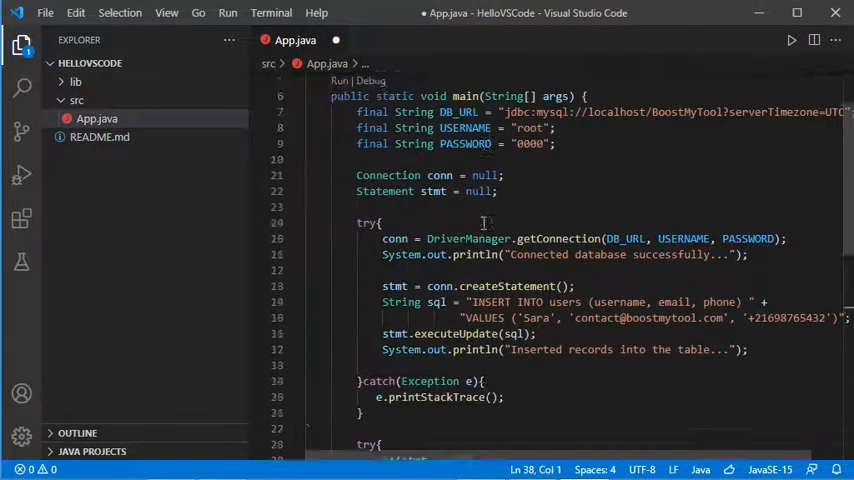
{"action": "scroll", "coordinate": [482, 222], "scroll_direction": "up", "scroll_amount": 2}
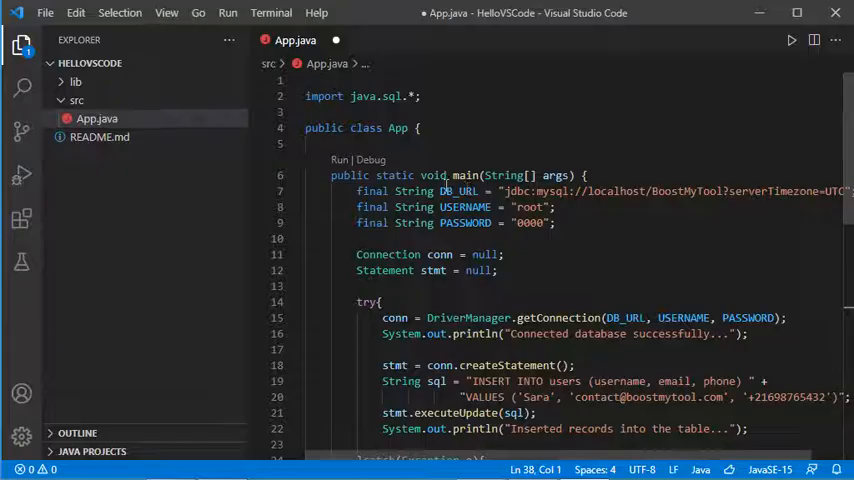
{"action": "double_click", "coordinate": [458, 191]}
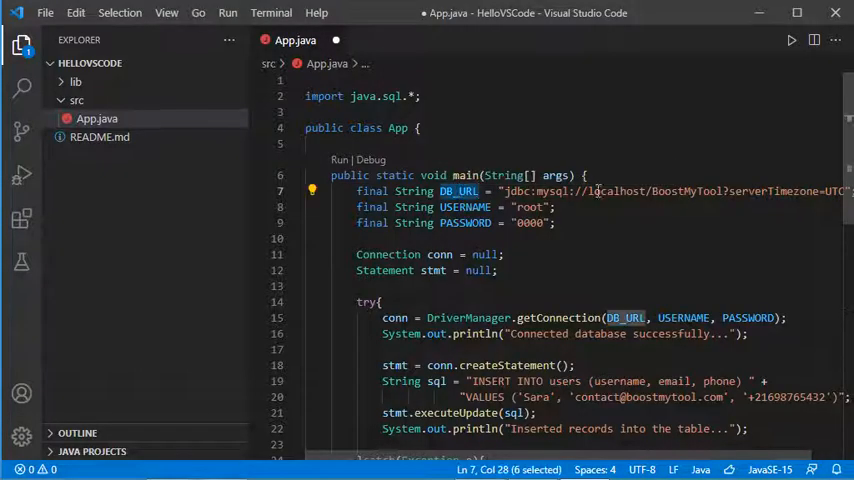
{"action": "double_click", "coordinate": [465, 207]}
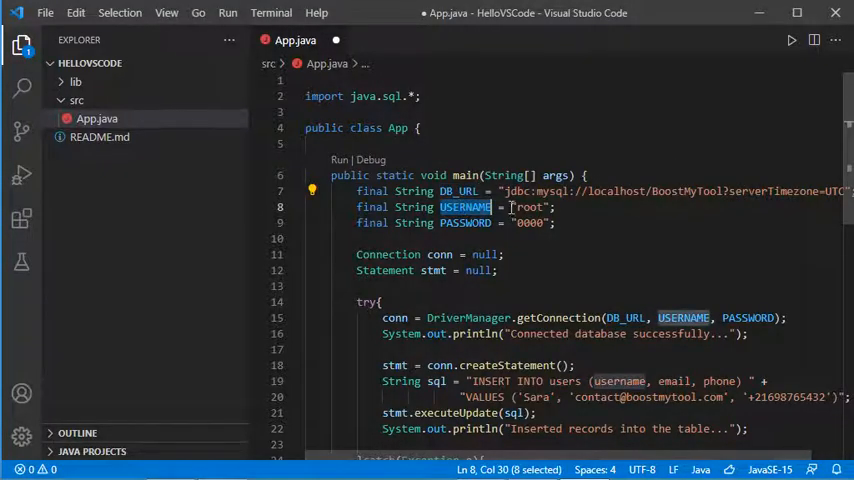
{"action": "left_click", "coordinate": [465, 223]}
{"action": "double_click", "coordinate": [465, 223]}
{"action": "scroll", "coordinate": [465, 223], "scroll_direction": "down", "scroll_amount": 3}
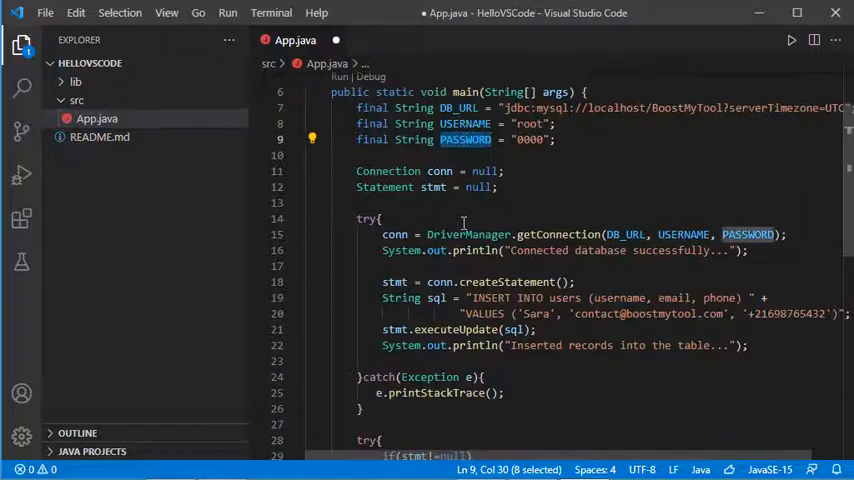
{"action": "left_click_drag", "start_coordinate": [472, 256], "coordinate": [581, 256]}
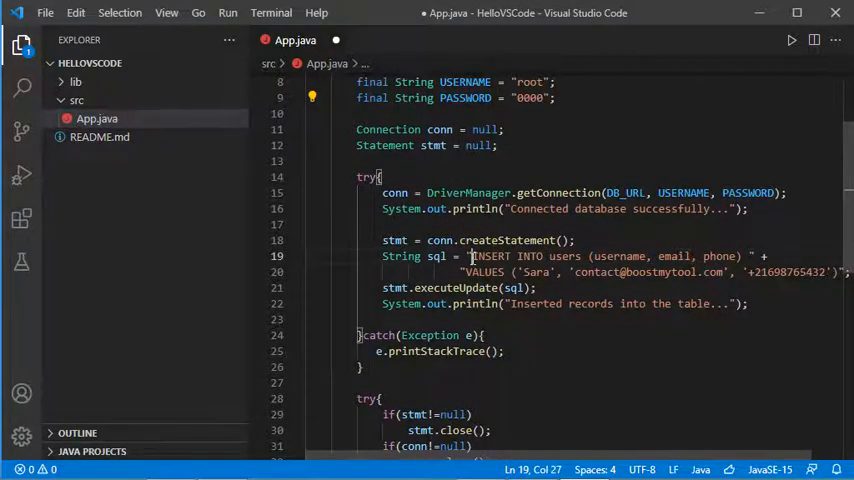
{"action": "double_click", "coordinate": [565, 256]}
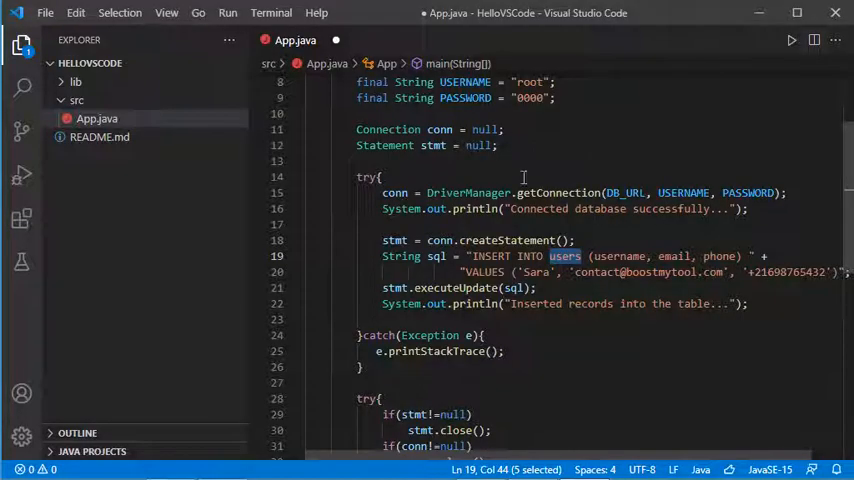
{"action": "key", "text": "ctrl+s"}
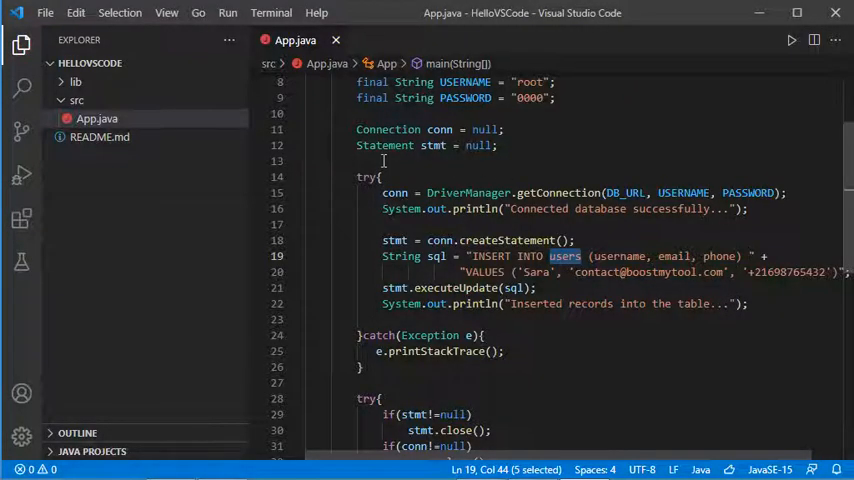
Step: Run App.java and select the 'No suitable driver found' SQLException in the terminal
{"action": "right_click", "coordinate": [383, 161]}
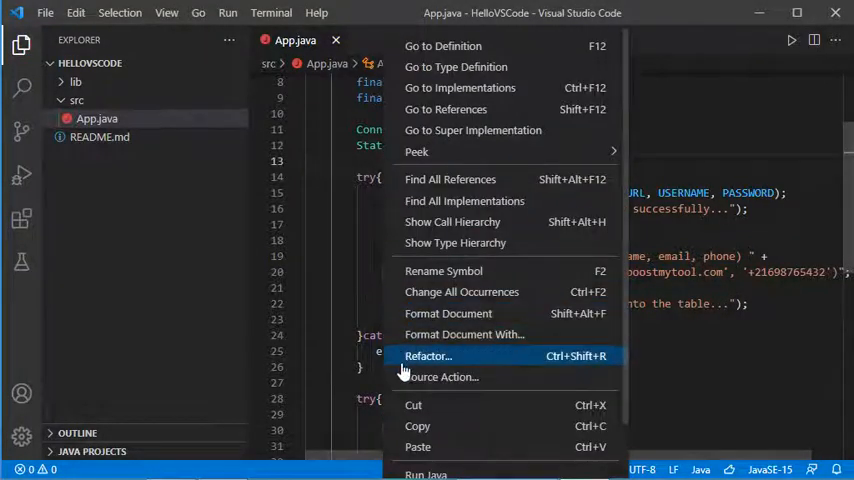
{"action": "left_click", "coordinate": [426, 413]}
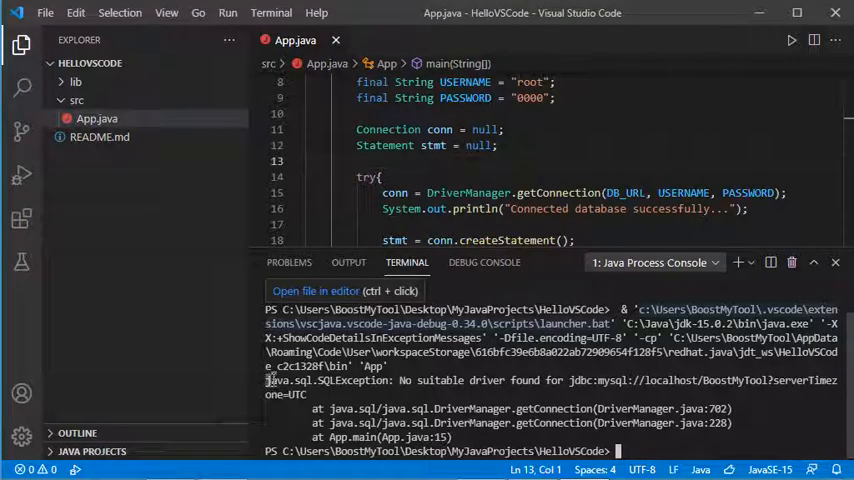
{"action": "left_click_drag", "start_coordinate": [268, 381], "coordinate": [588, 378]}
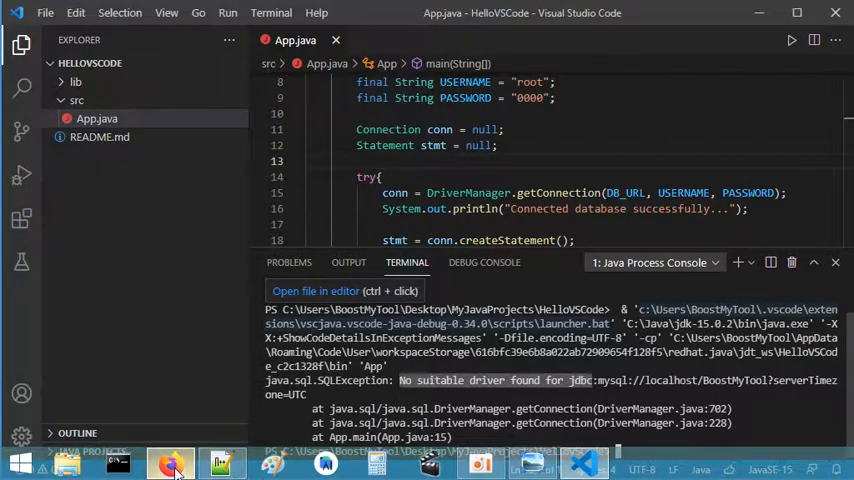
{"action": "left_click", "coordinate": [173, 465]}
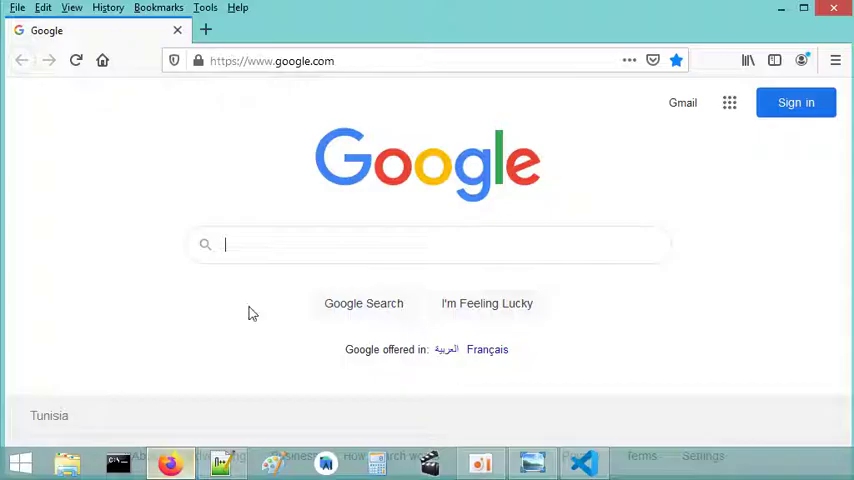
Step: Search Google for 'mysql connector java'
{"action": "left_click", "coordinate": [267, 240]}
{"action": "type", "text": "mysql "}
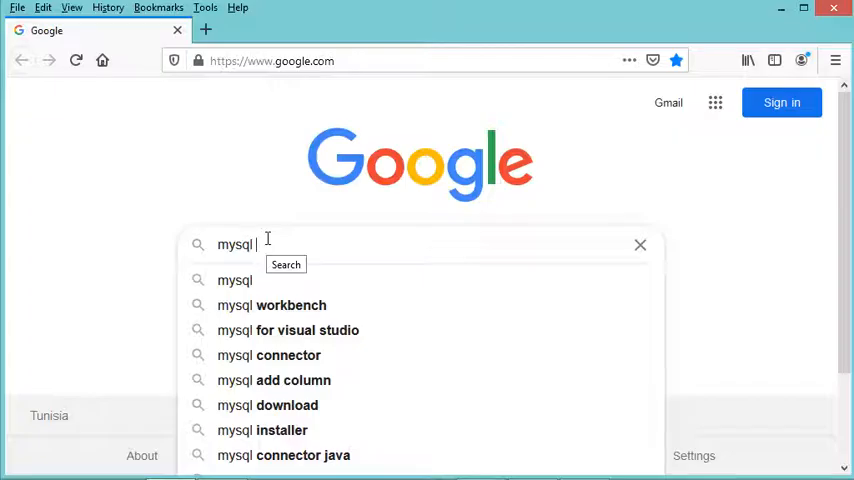
{"action": "type", "text": "con"}
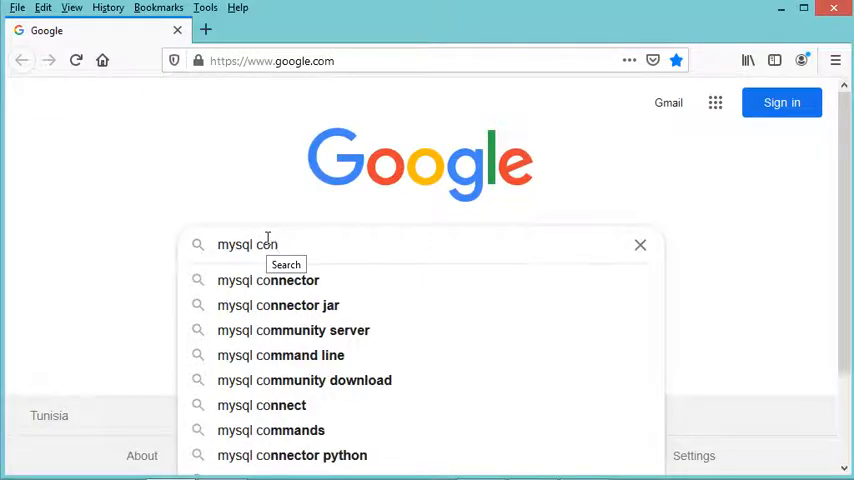
{"action": "type", "text": "nector "}
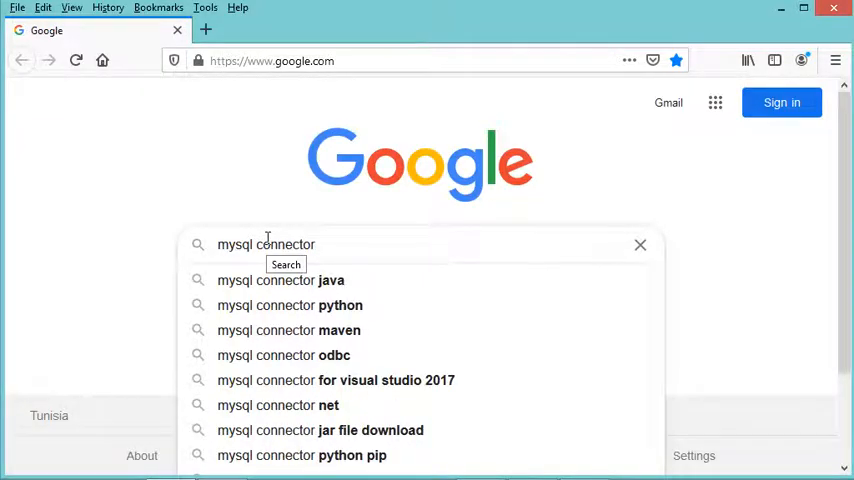
{"action": "type", "text": "java"}
{"action": "key", "text": "Return"}
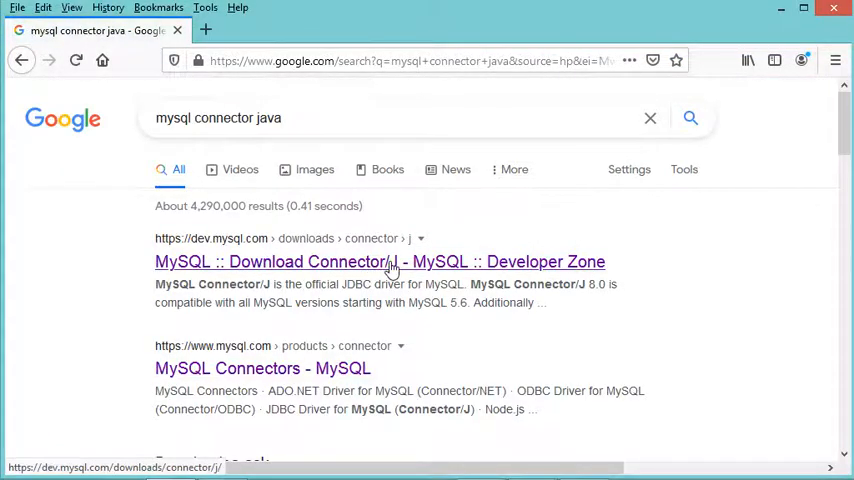
Step: Download the platform-independent Connector/J 8.0.25 ZIP archive from the MySQL page
{"action": "left_click", "coordinate": [388, 264]}
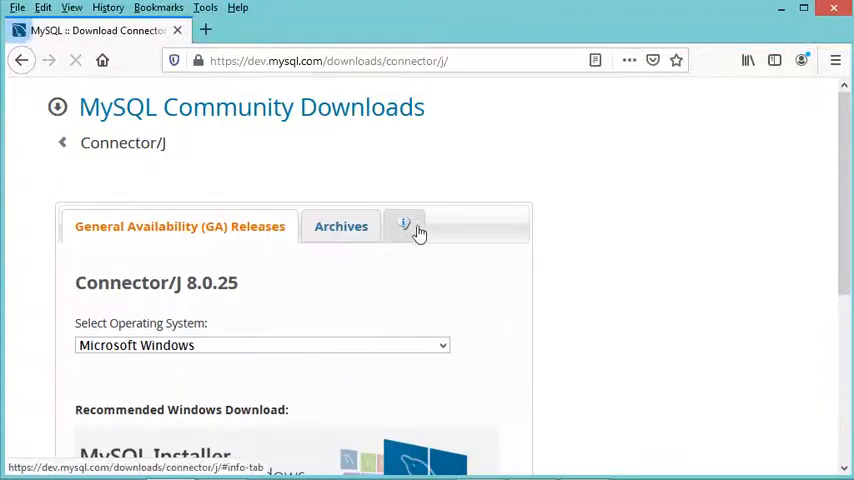
{"action": "scroll", "coordinate": [490, 231], "scroll_direction": "down", "scroll_amount": 2}
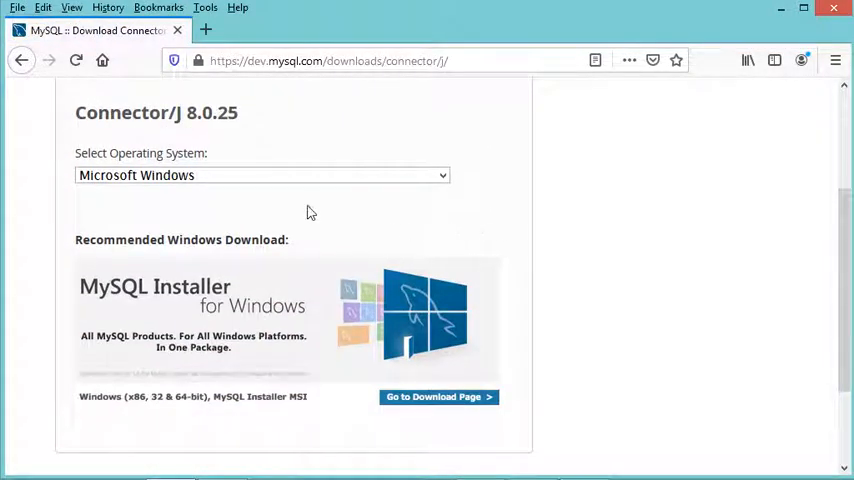
{"action": "left_click", "coordinate": [214, 180]}
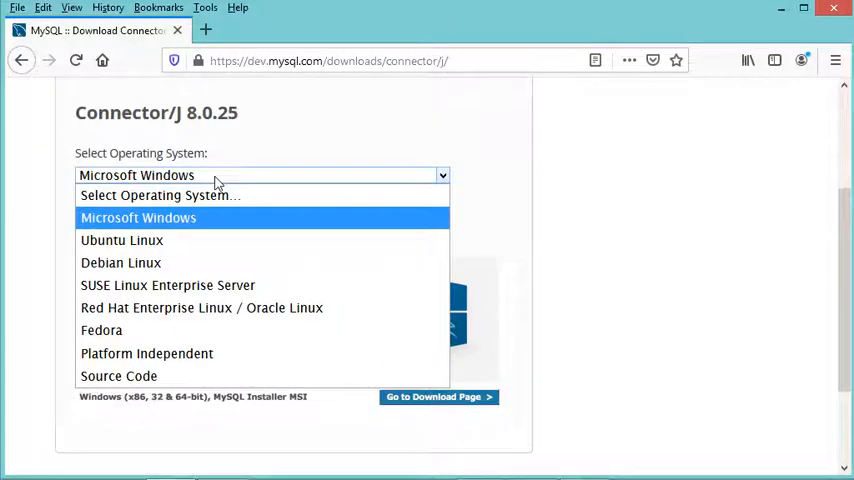
{"action": "left_click", "coordinate": [183, 358]}
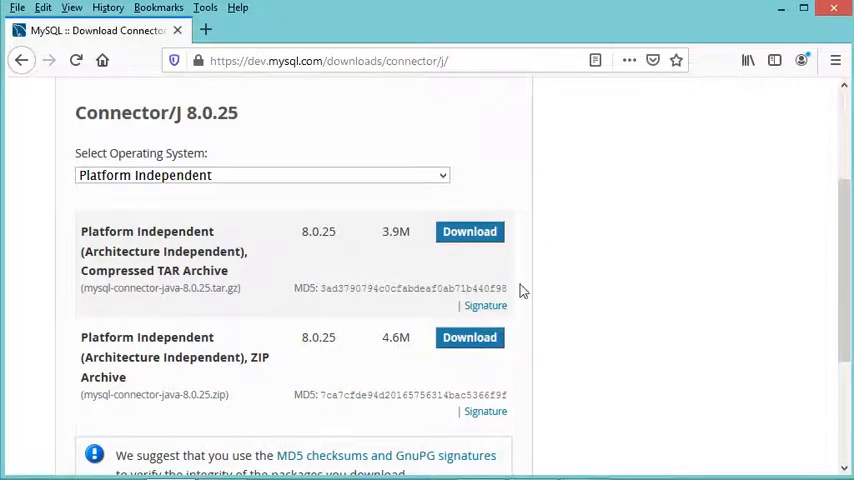
{"action": "scroll", "coordinate": [580, 285], "scroll_direction": "down", "scroll_amount": 1}
{"action": "double_click", "coordinate": [258, 272]}
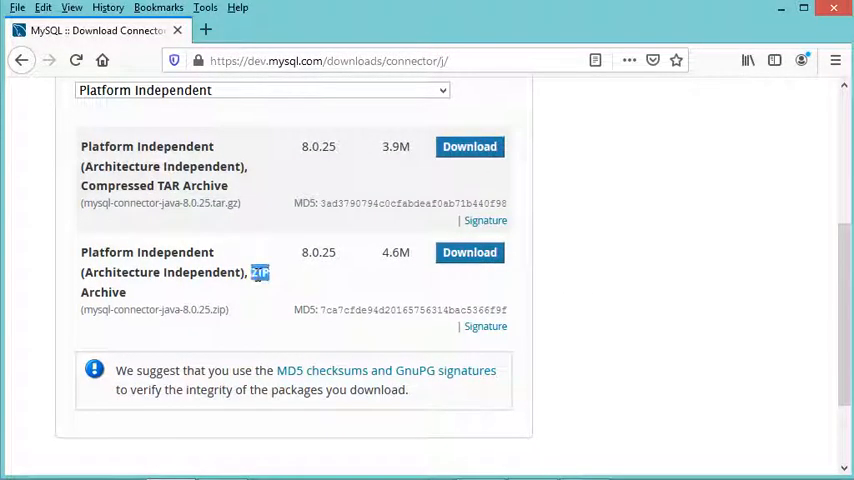
{"action": "left_click", "coordinate": [468, 257]}
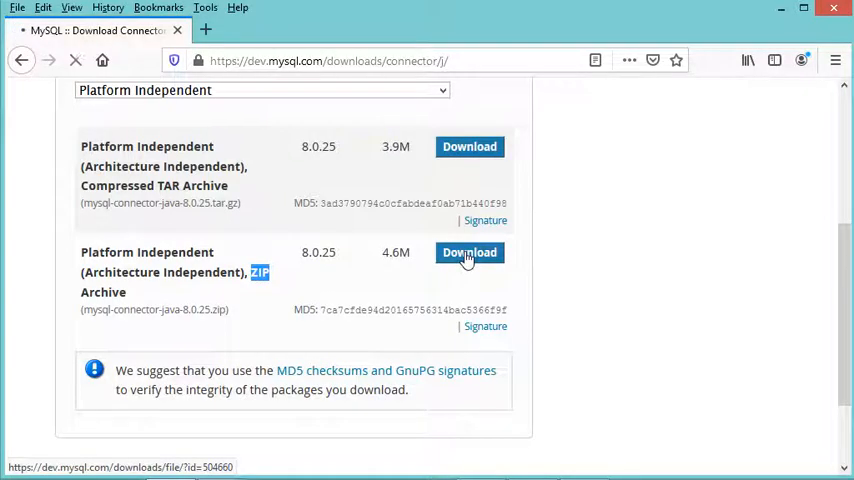
{"action": "scroll", "coordinate": [508, 247], "scroll_direction": "down", "scroll_amount": 3}
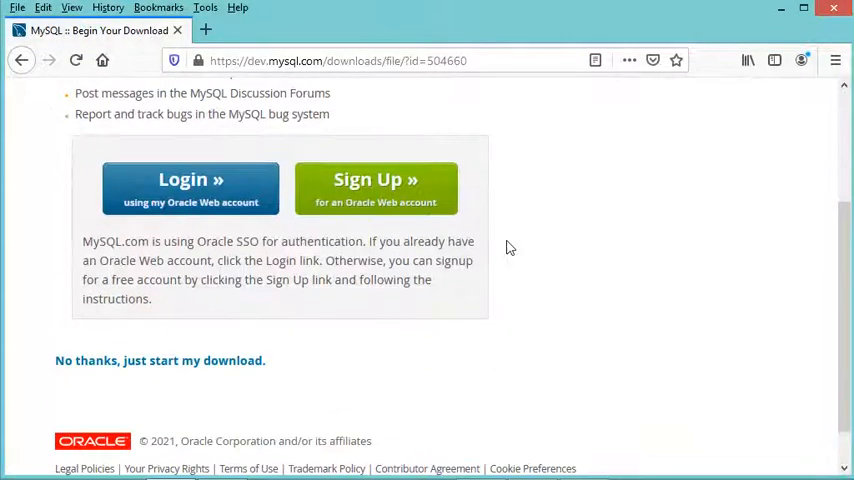
{"action": "scroll", "coordinate": [508, 247], "scroll_direction": "down", "scroll_amount": 2}
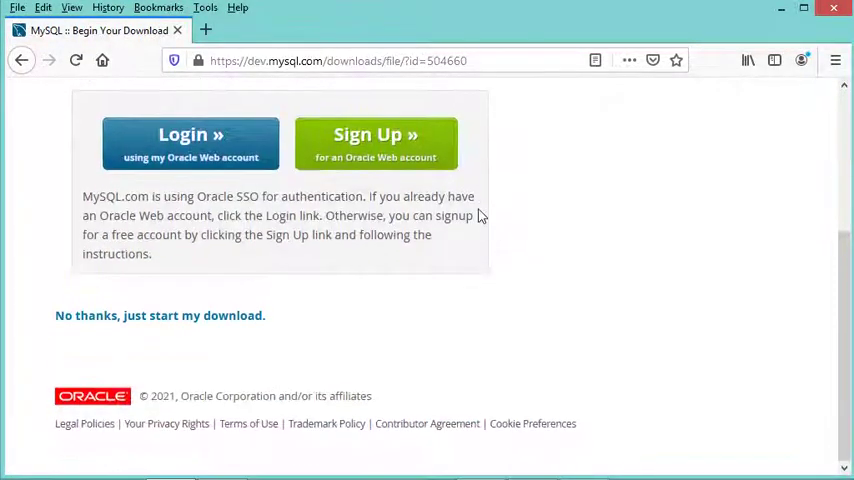
Step: Start the download without logging in, then minimize Firefox and VS Code to reveal the desktop
{"action": "left_click", "coordinate": [107, 322]}
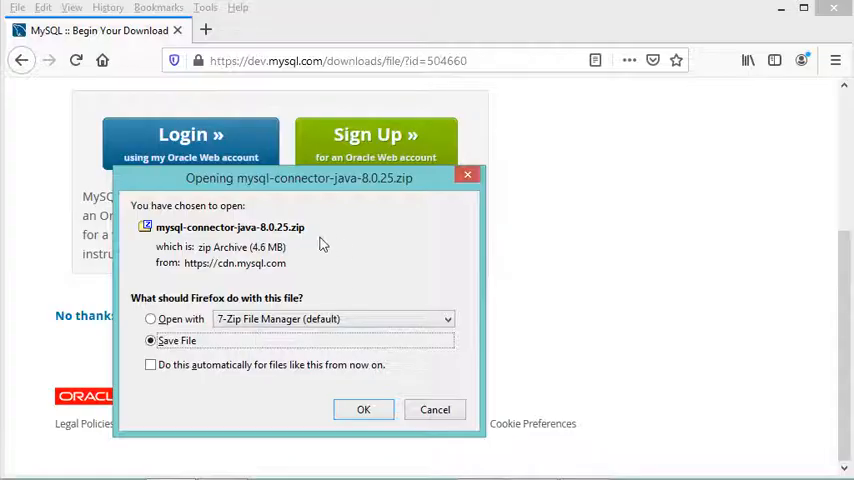
{"action": "left_click", "coordinate": [443, 411]}
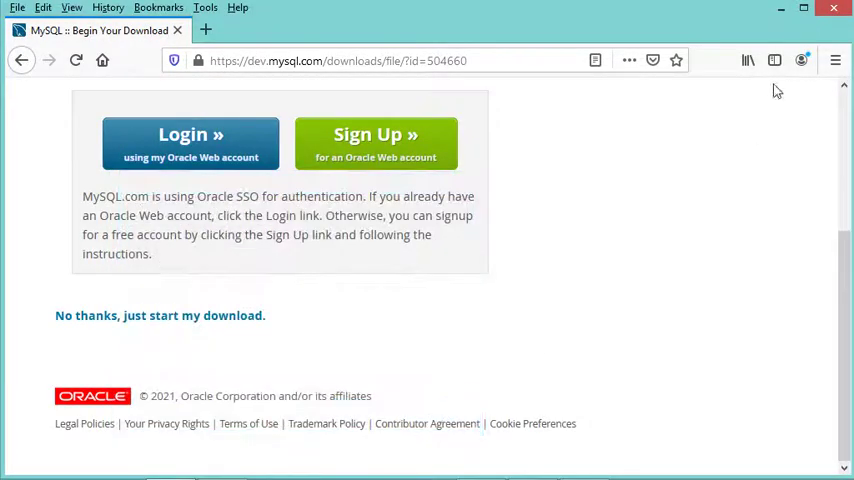
{"action": "left_click", "coordinate": [783, 10]}
{"action": "left_click", "coordinate": [783, 13]}
Step: Extract mysql-connector-java-8.0.25.jar from the zip in 7-Zip onto the desktop
{"action": "left_click", "coordinate": [199, 203]}
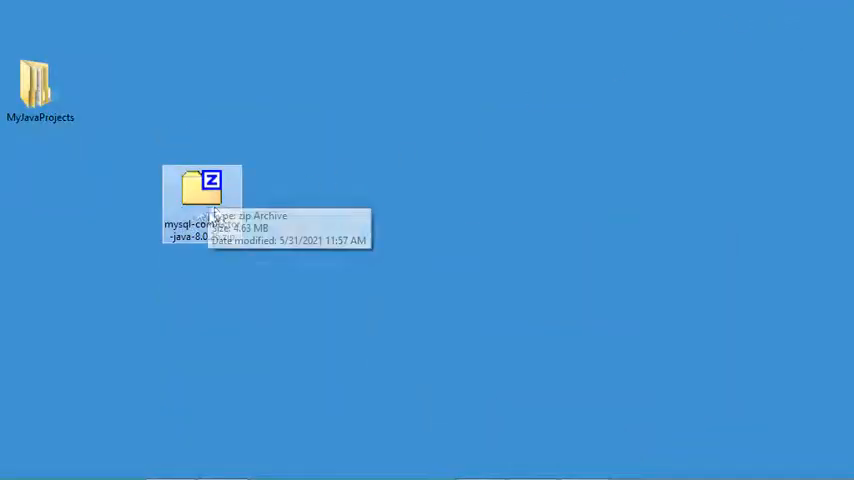
{"action": "double_click", "coordinate": [193, 210]}
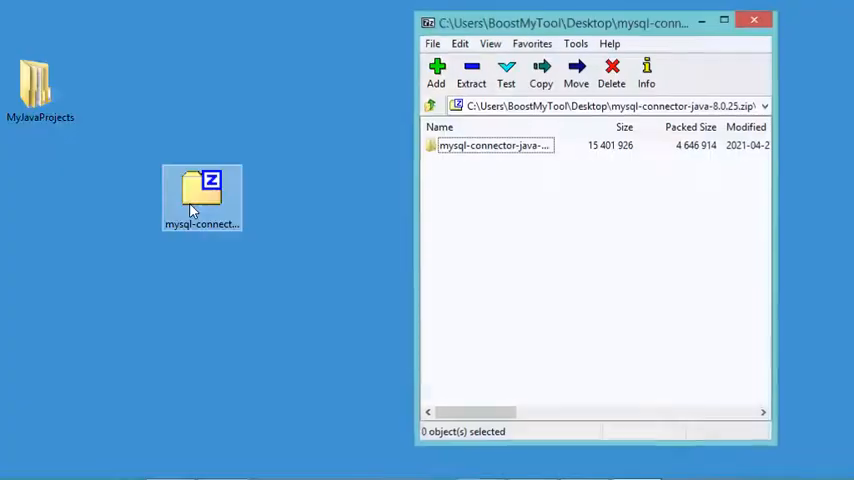
{"action": "double_click", "coordinate": [493, 146]}
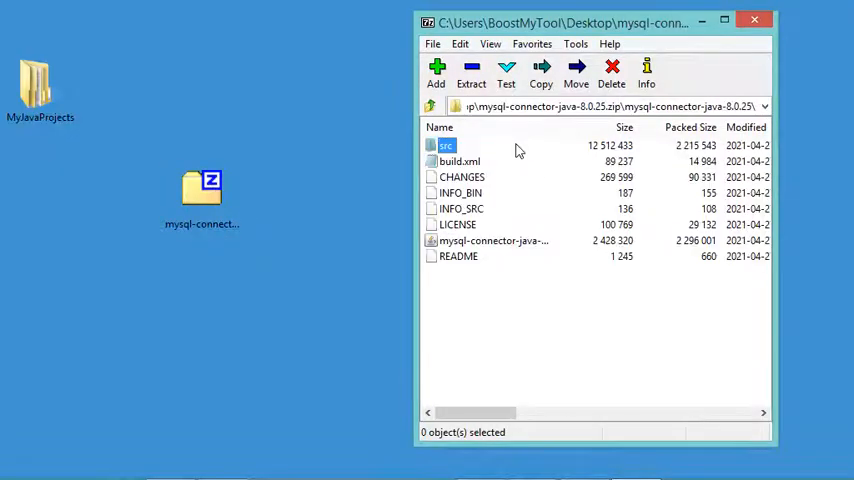
{"action": "left_click", "coordinate": [497, 241]}
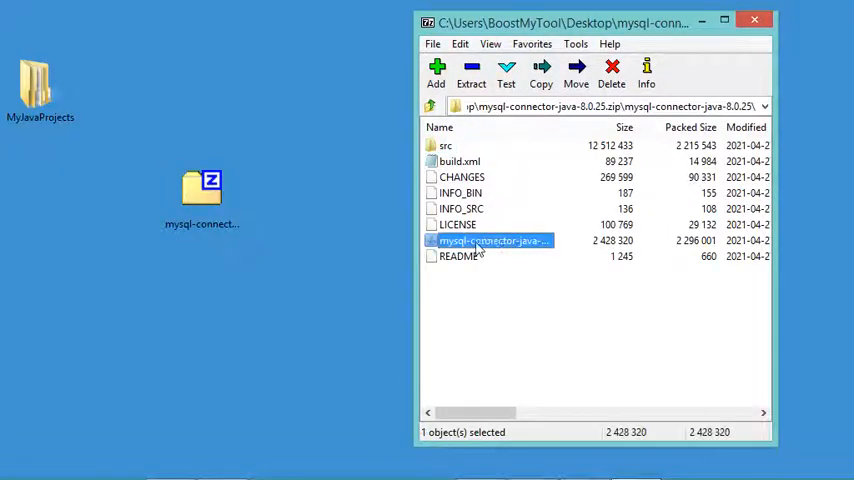
{"action": "left_click_drag", "start_coordinate": [498, 241], "coordinate": [363, 228]}
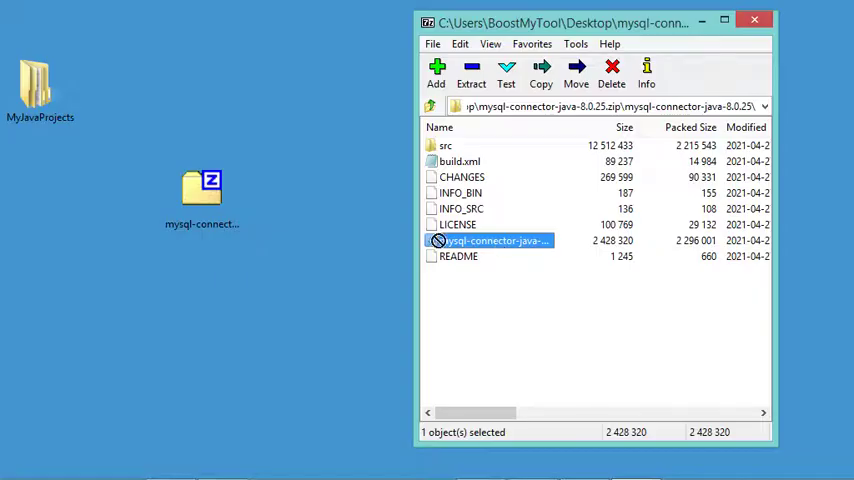
{"action": "left_click", "coordinate": [754, 21]}
{"action": "left_click", "coordinate": [366, 195]}
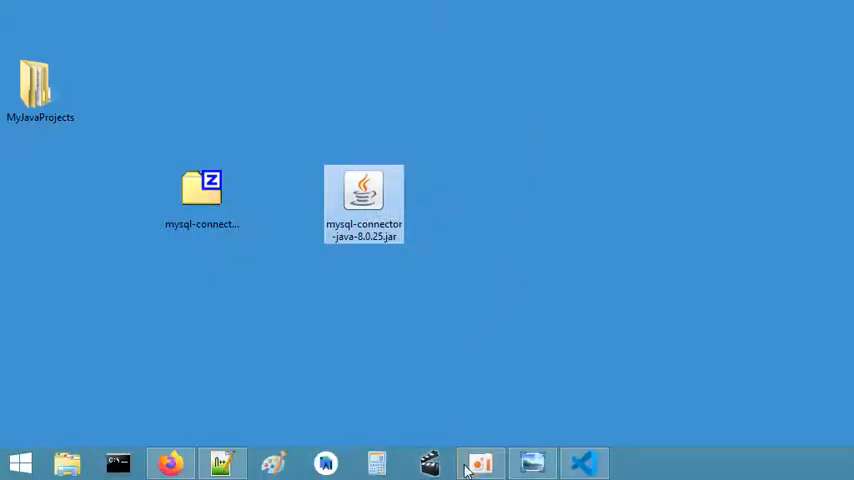
Step: Add mysql-connector-java-8.0.25.jar from the Desktop to HelloVSCode's Referenced Libraries
{"action": "left_click", "coordinate": [583, 464]}
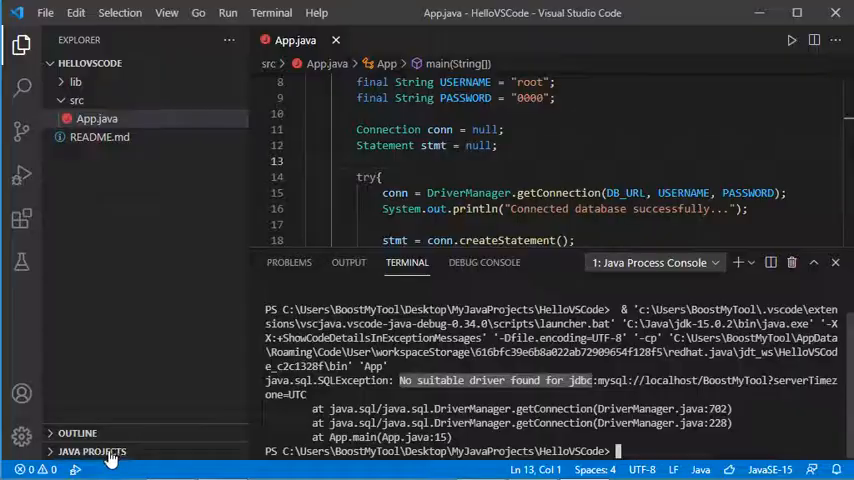
{"action": "left_click", "coordinate": [87, 452]}
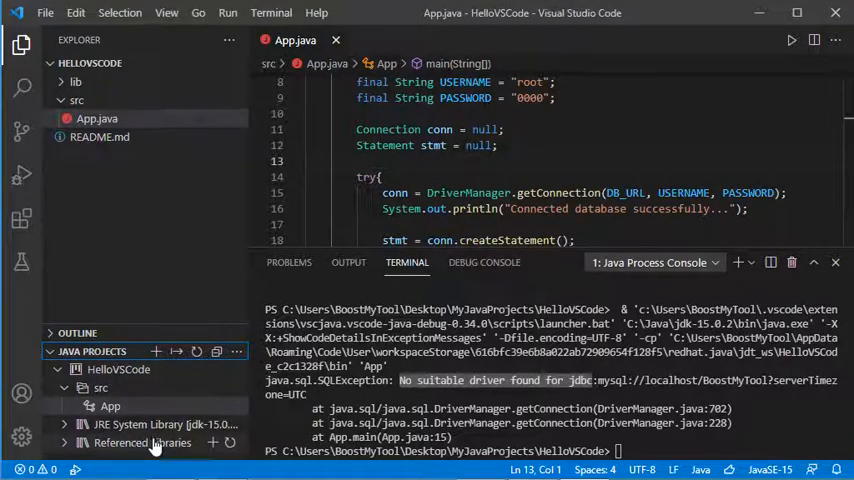
{"action": "mouse_move", "coordinate": [142, 442]}
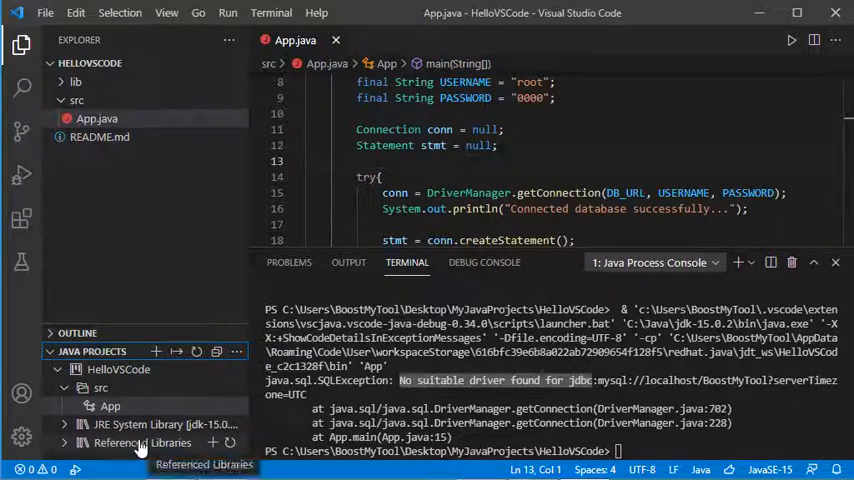
{"action": "left_click", "coordinate": [213, 443]}
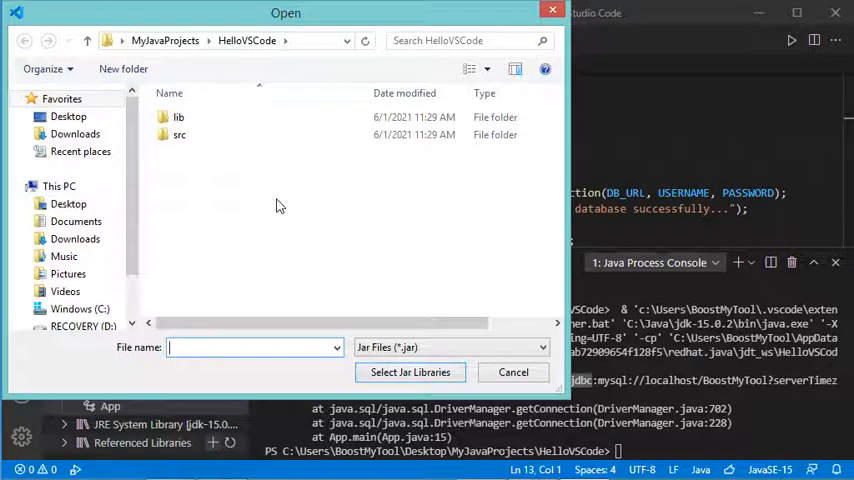
{"action": "left_click", "coordinate": [68, 204]}
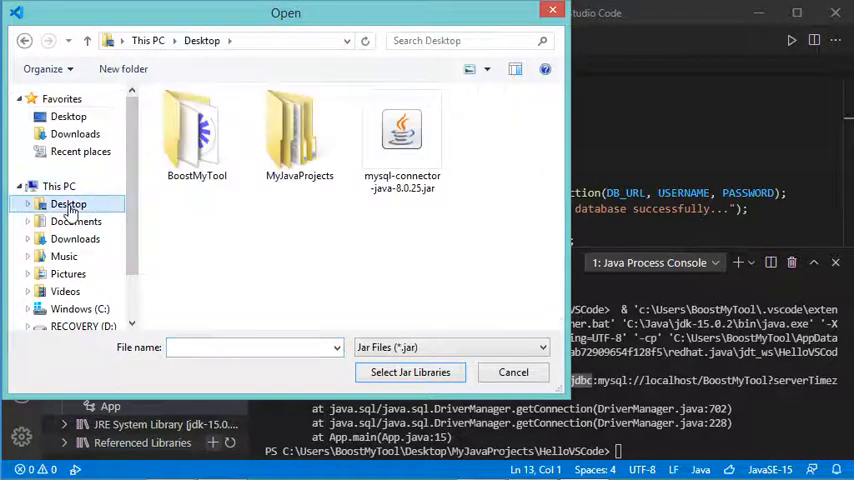
{"action": "left_click", "coordinate": [413, 133]}
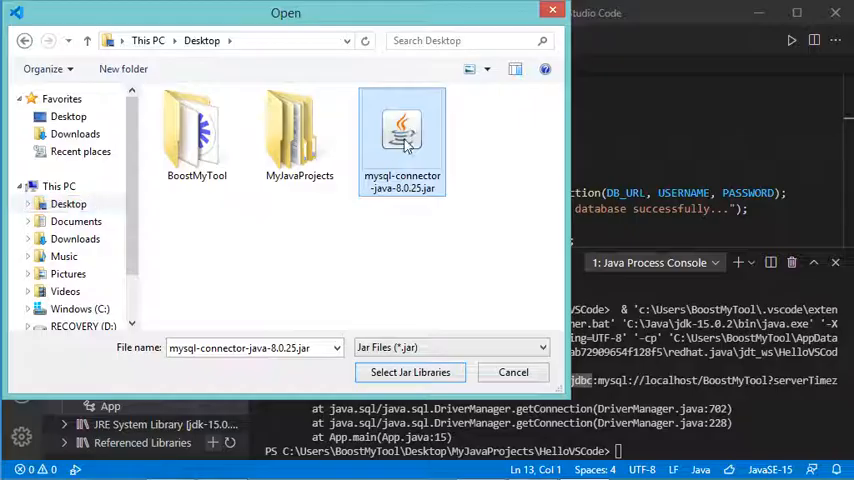
{"action": "left_click", "coordinate": [410, 372]}
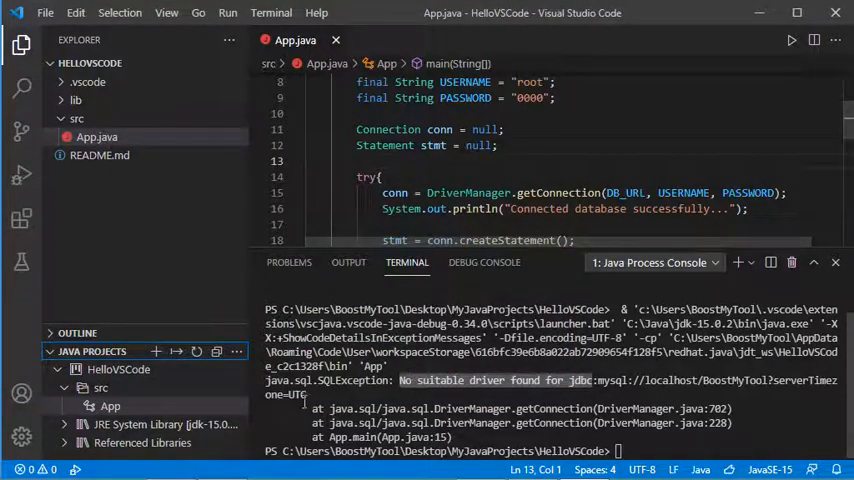
Step: Verify the connector jar under Referenced Libraries, debug App.java, and highlight the terminal's connected and inserted messages
{"action": "left_click", "coordinate": [65, 443]}
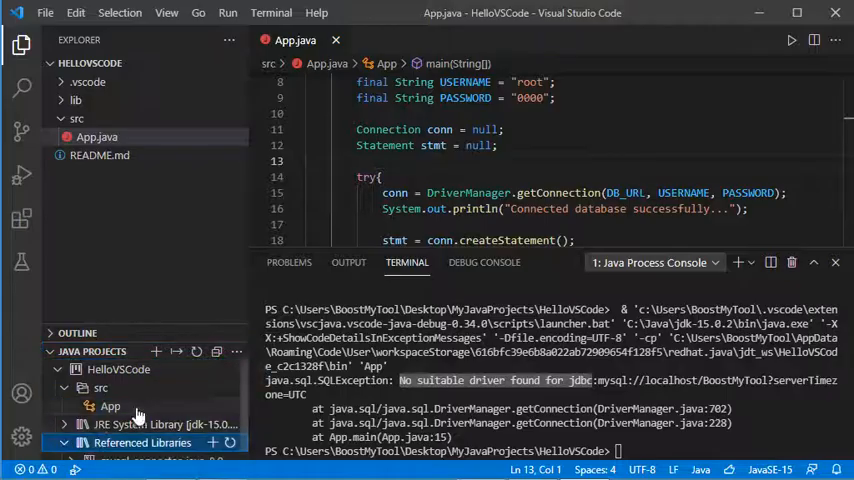
{"action": "scroll", "coordinate": [138, 420], "scroll_direction": "down", "scroll_amount": 1}
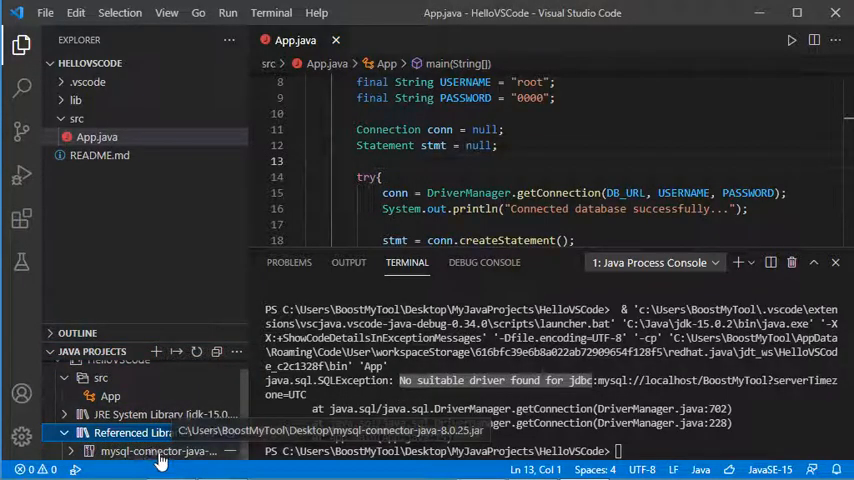
{"action": "right_click", "coordinate": [512, 120]}
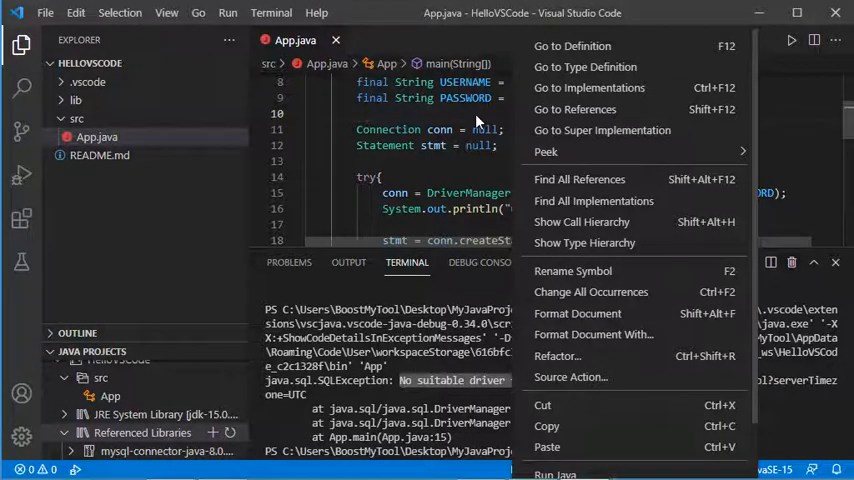
{"action": "scroll", "coordinate": [575, 400], "scroll_direction": "down", "scroll_amount": 2}
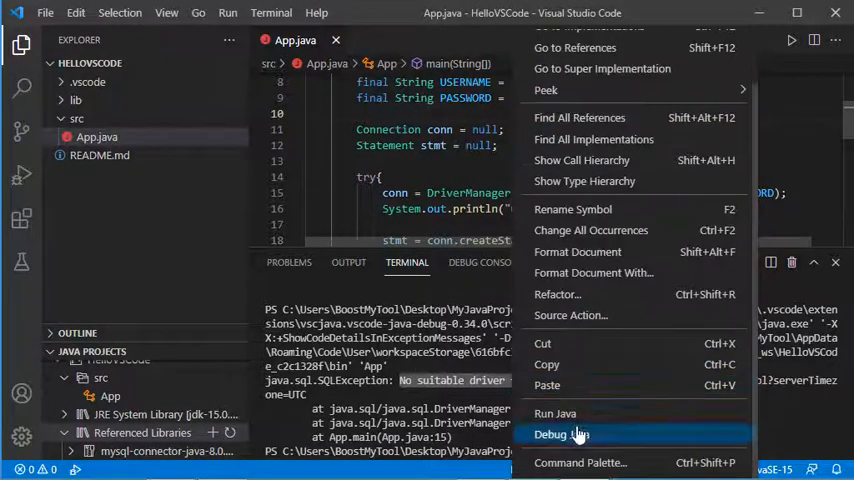
{"action": "left_click", "coordinate": [555, 413]}
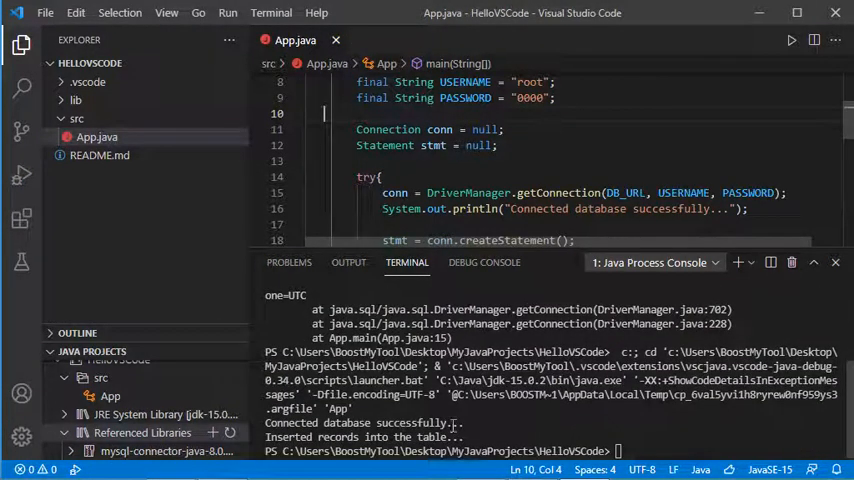
{"action": "left_click_drag", "start_coordinate": [471, 437], "coordinate": [266, 423]}
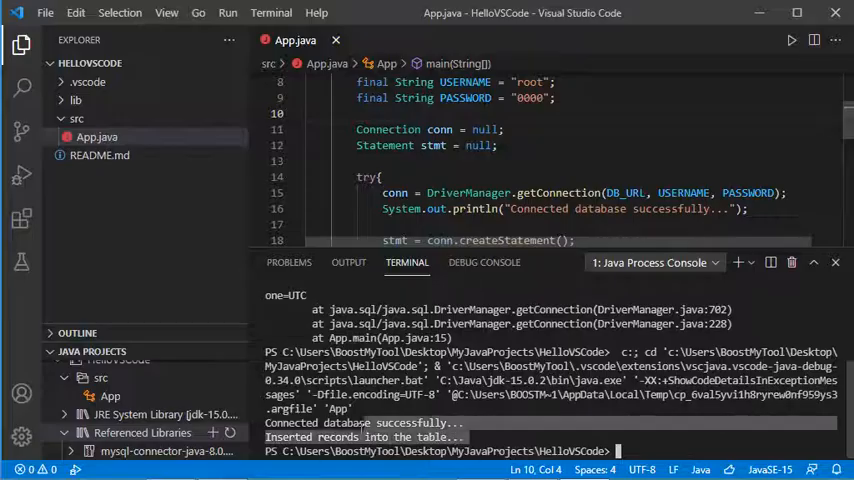